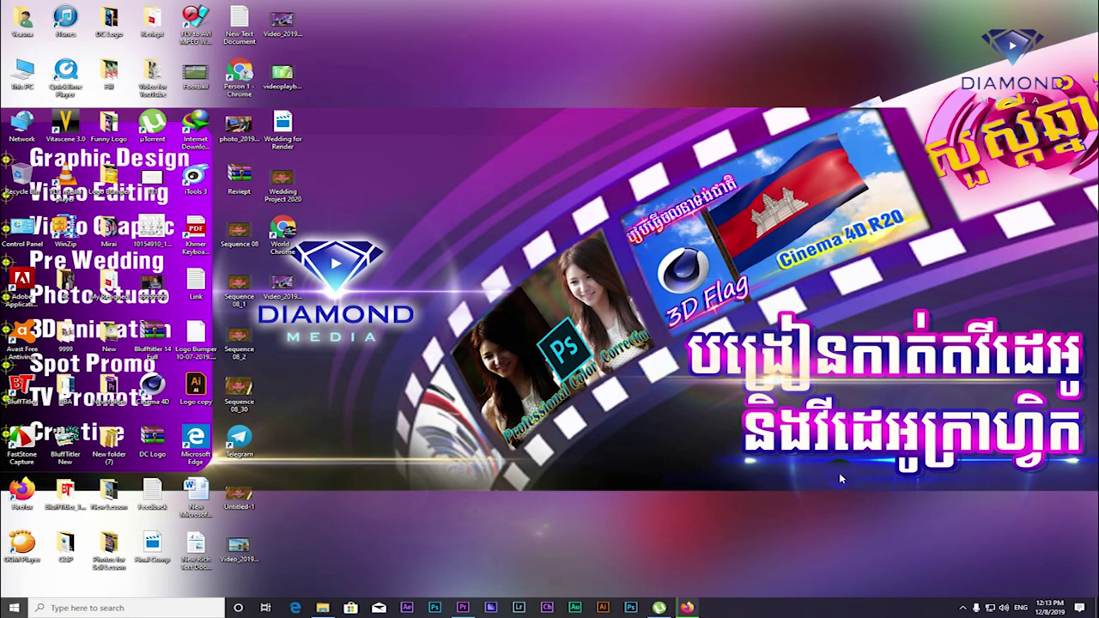
- Open the Windows Start menu to show the installed apps
left_click(13, 608)
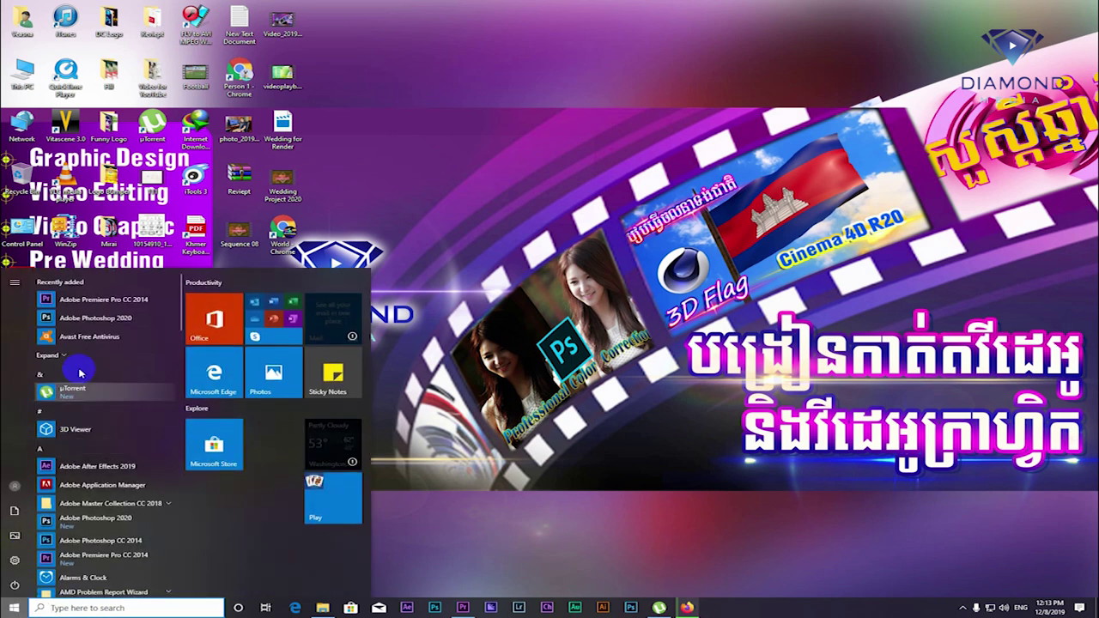
- Launch Adobe Photoshop 2020 from the Start menu's Recently added list
left_click(122, 320)
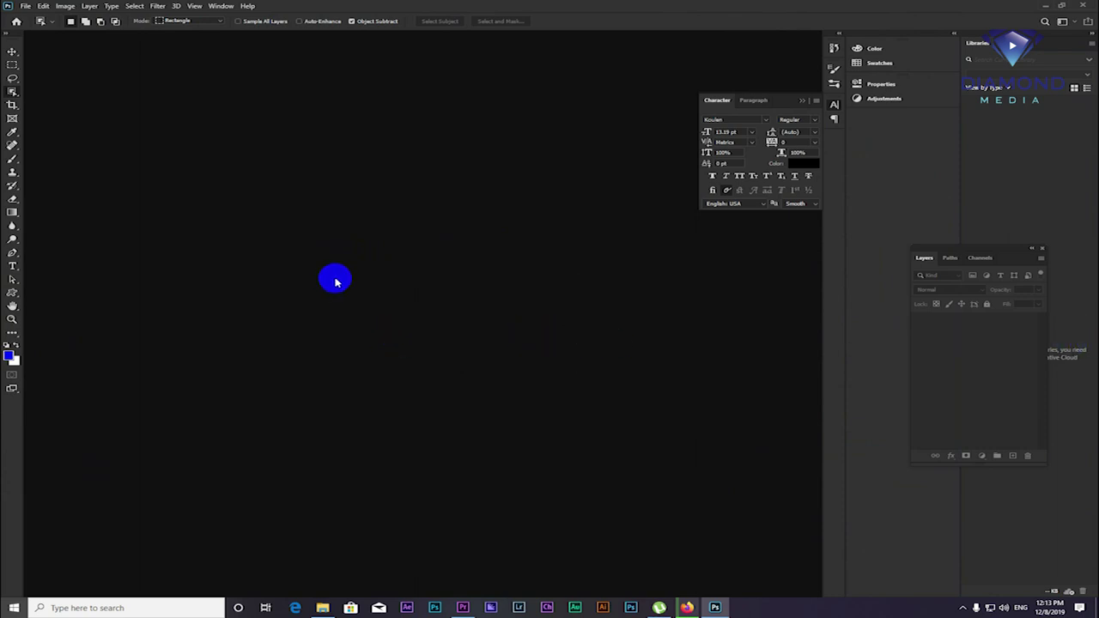
- Open jessa-announcement.jpg and box-select the woman, man and child with the Object Selection Tool
double_click(374, 288)
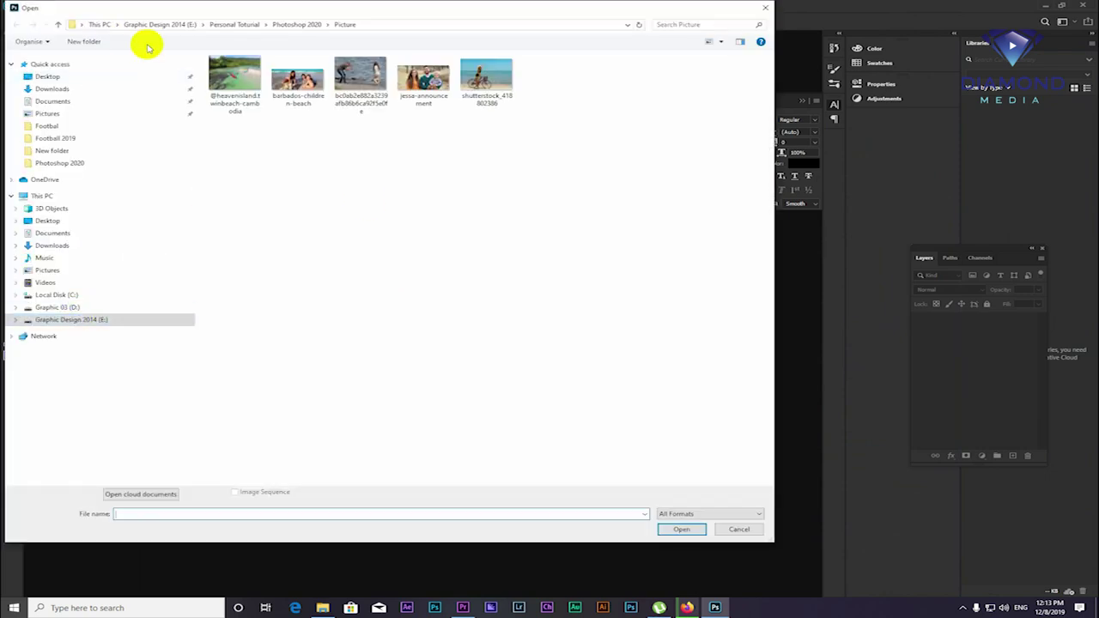
double_click(423, 79)
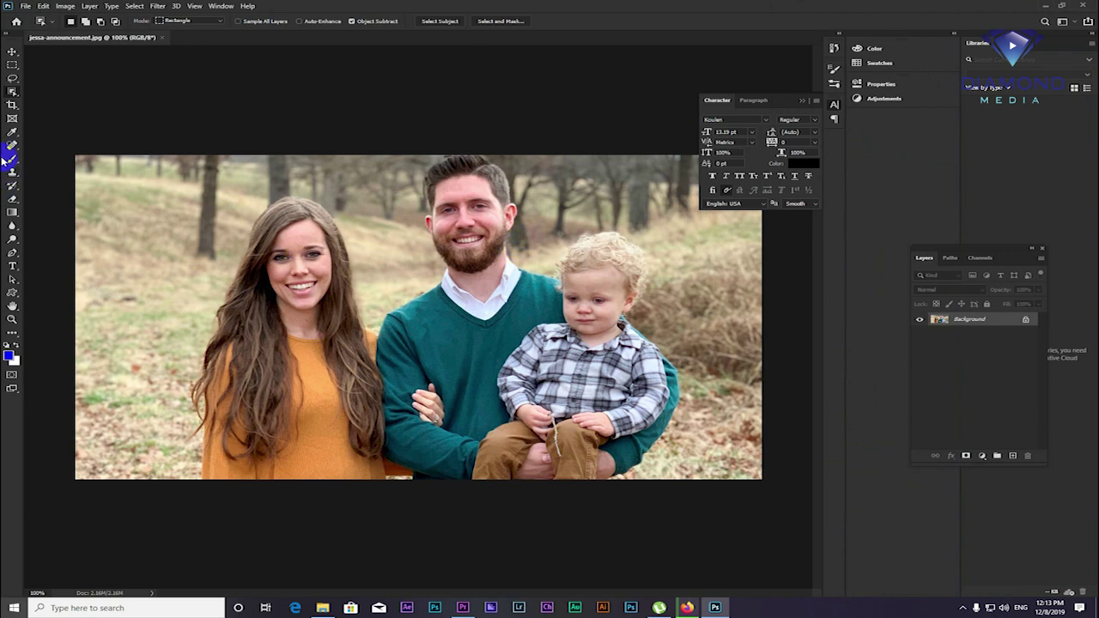
left_click(13, 76)
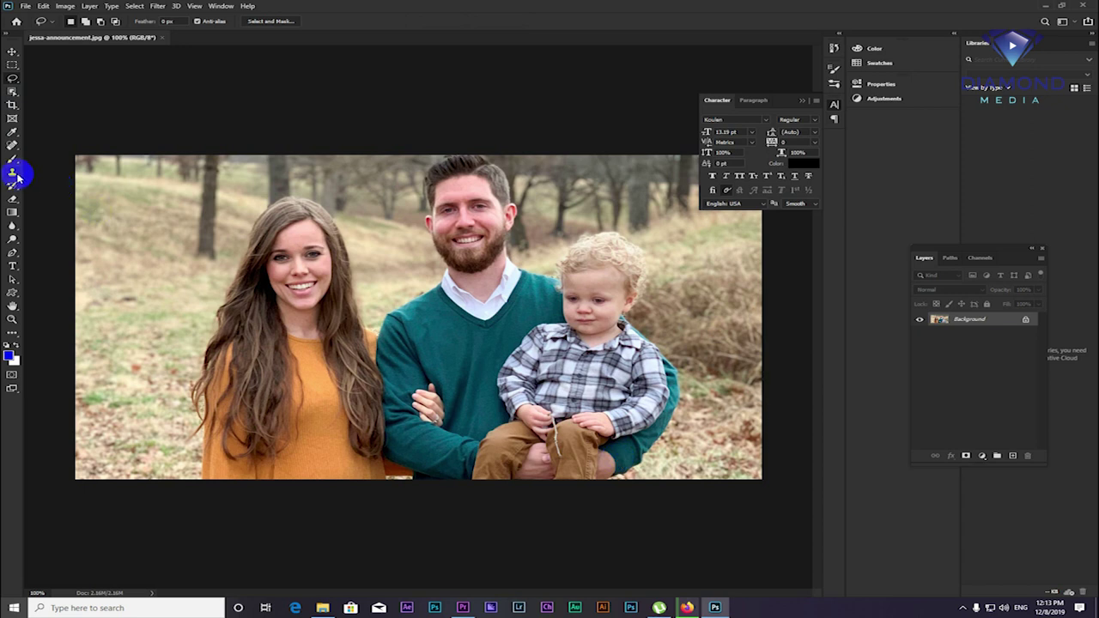
right_click(12, 78)
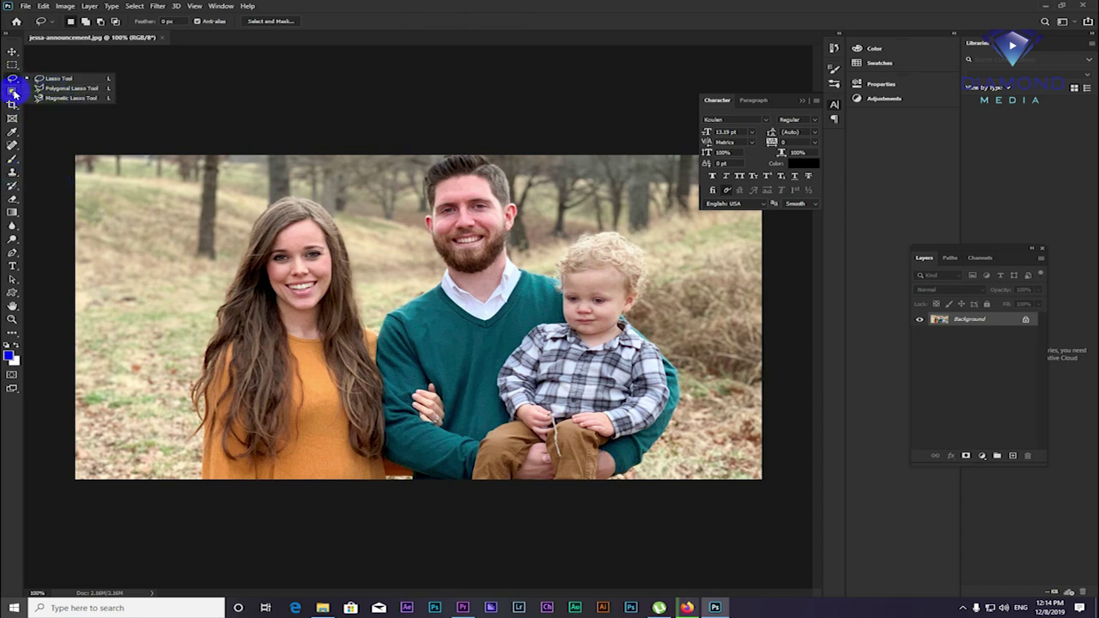
left_click(12, 93)
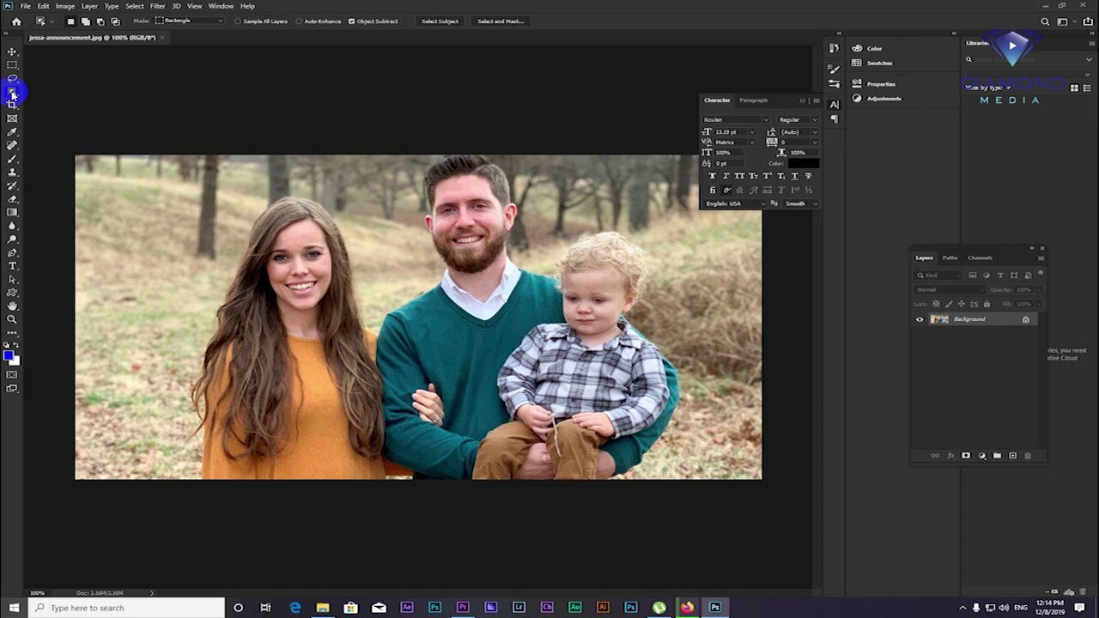
right_click(12, 92)
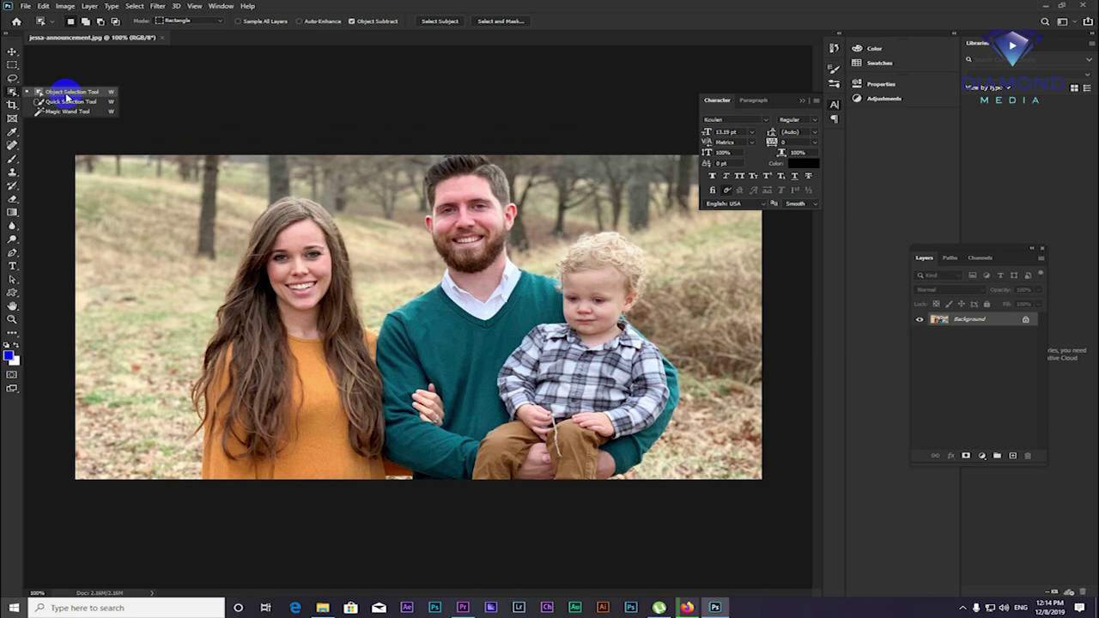
left_click(66, 95)
mouse_move(176, 155)
left_mouse_down()
mouse_move(519, 466)
mouse_move(709, 535)
left_mouse_up()
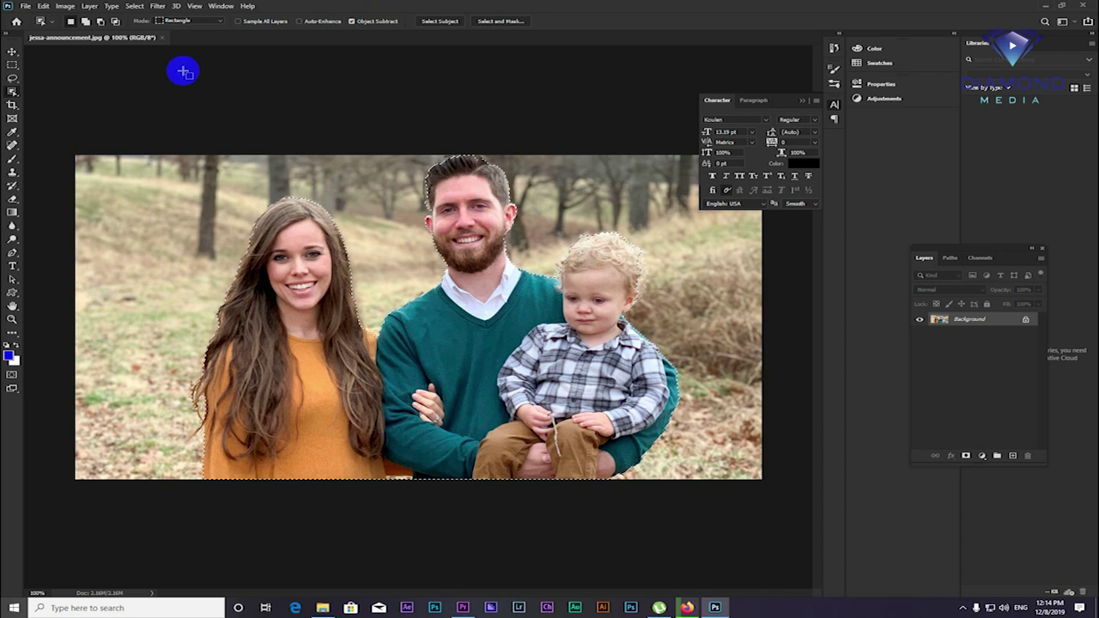
- Expand the selection around the people by 20 pixels
left_click(135, 6)
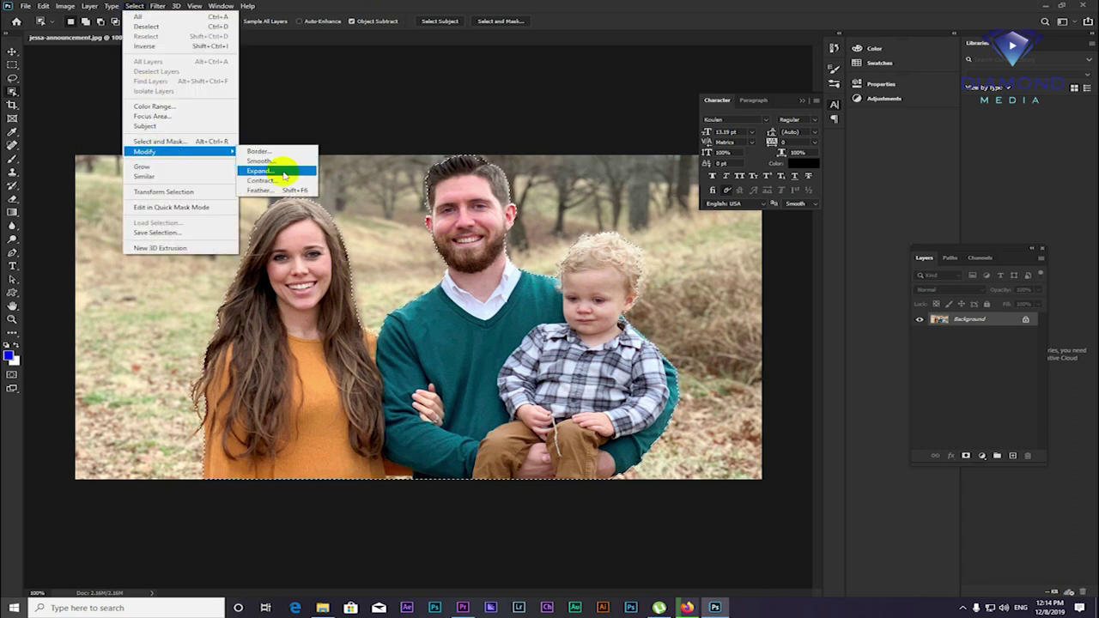
mouse_move(144, 151)
left_click(285, 172)
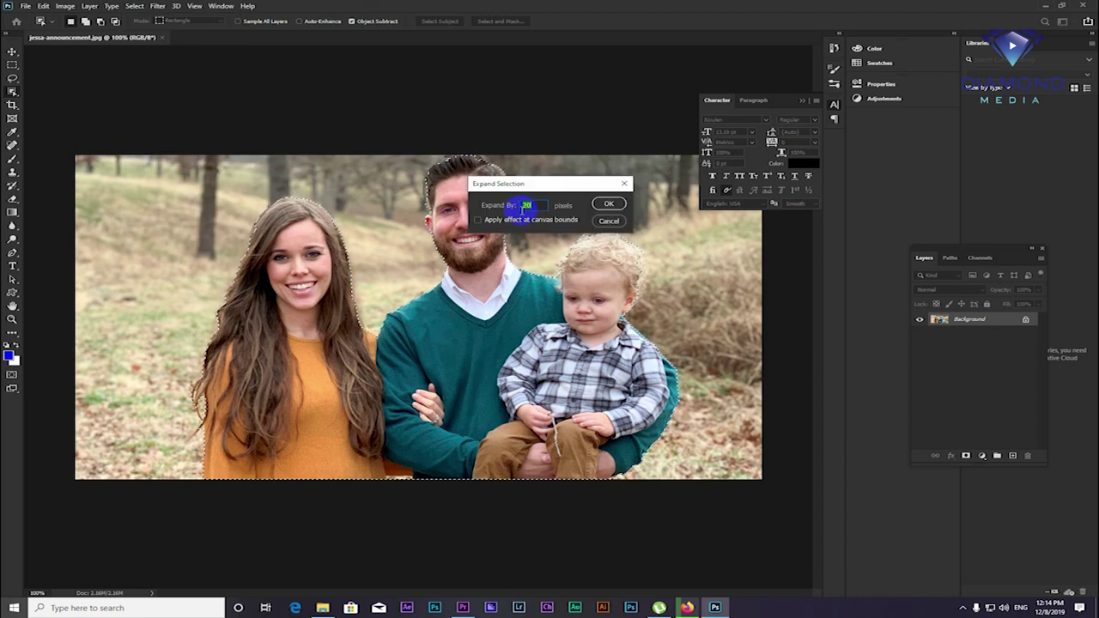
key("Return")
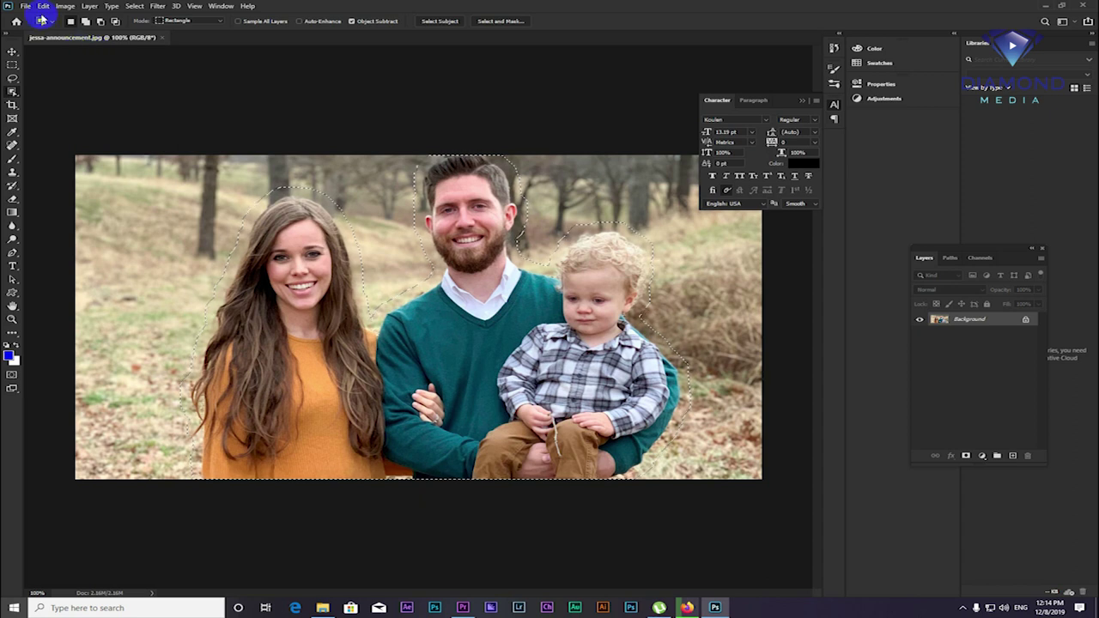
- Content-Aware Fill the selection, outputting to a new Background copy layer
left_click(41, 6)
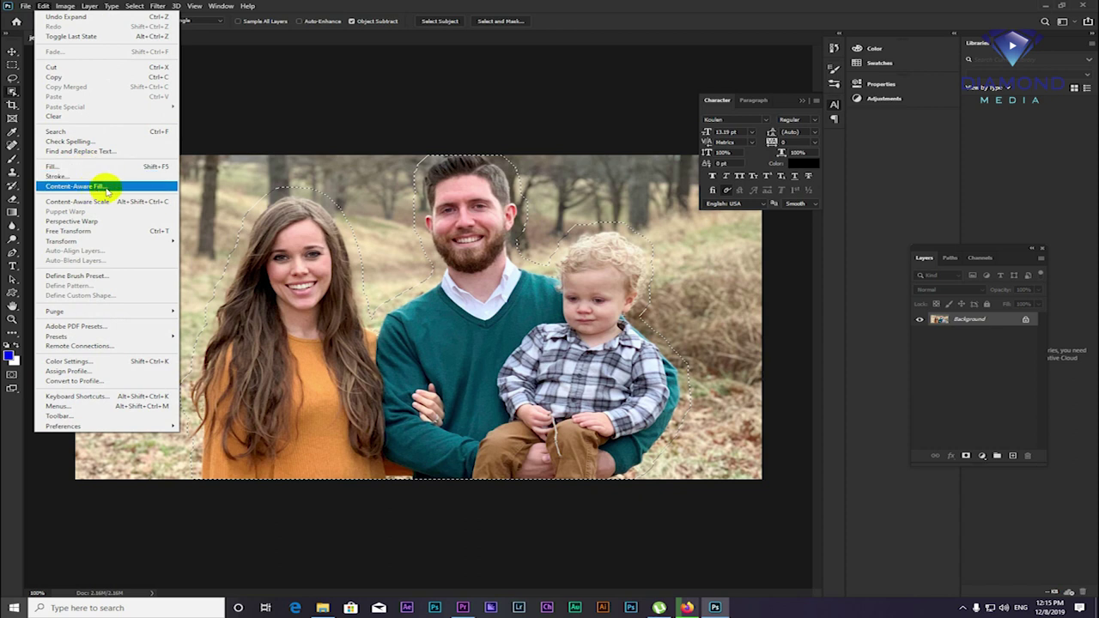
left_click(109, 188)
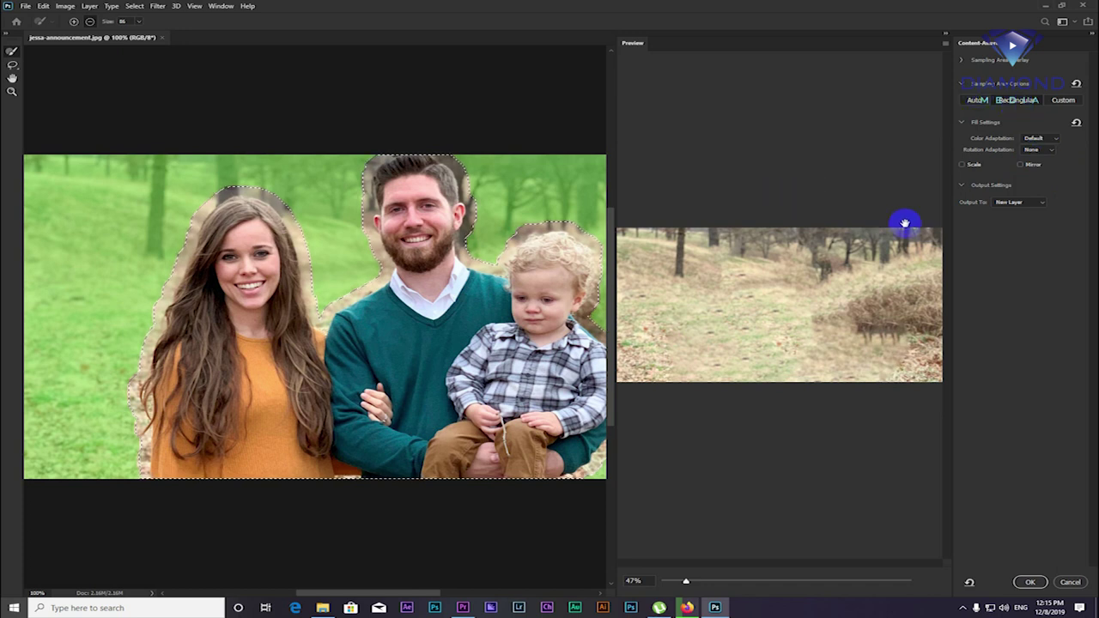
left_click(1031, 583)
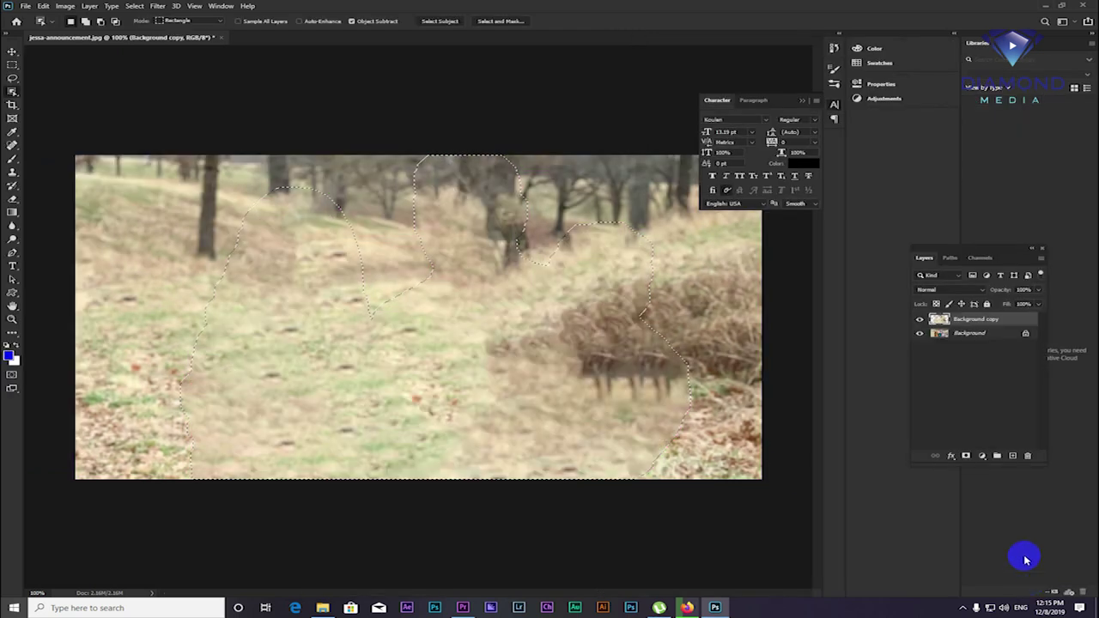
- Deselect and heal the leftover smudge beside the bush with the Spot Healing Brush, then bring up the Open dialog
left_click(541, 297)
key("ctrl+minus")
key("ctrl+minus")
key("ctrl+minus")
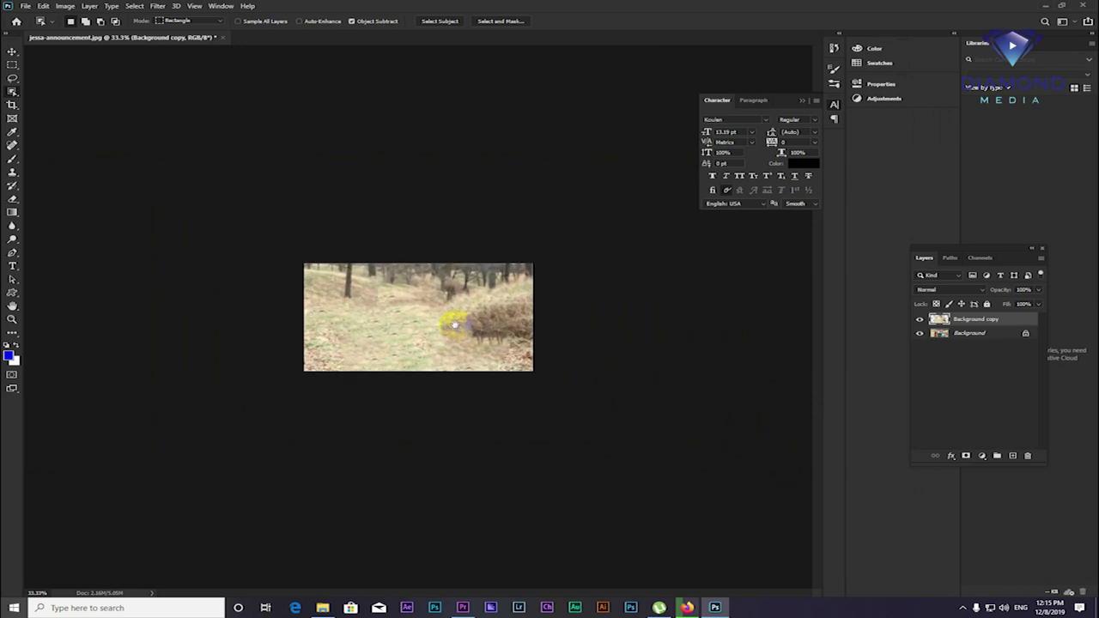
left_click(12, 146)
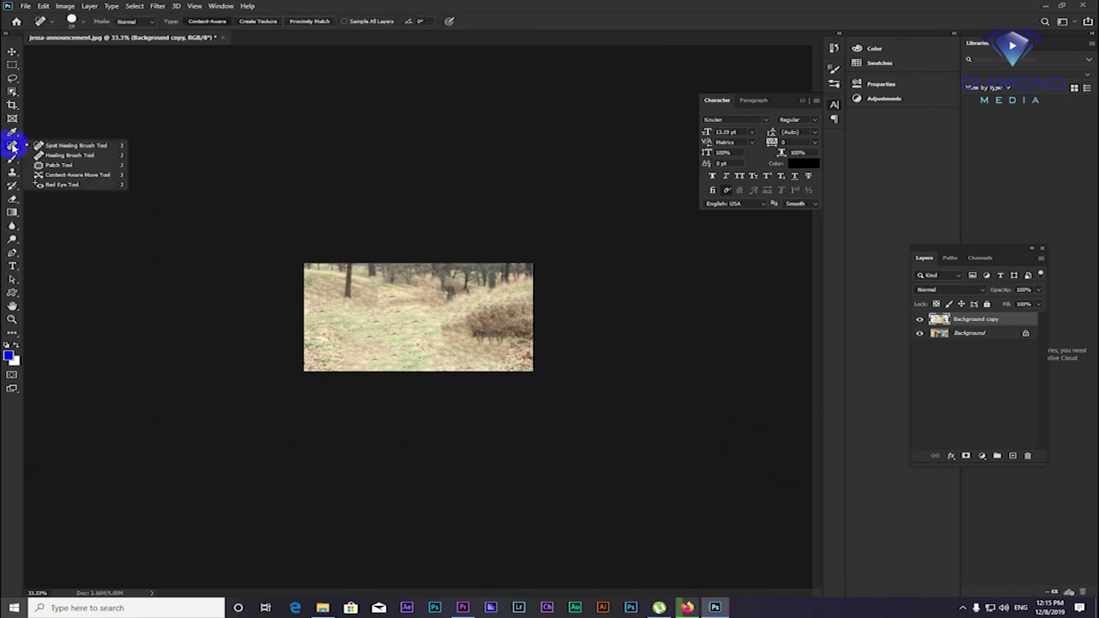
left_click_drag(507, 320, 498, 316)
key("ctrl+plus")
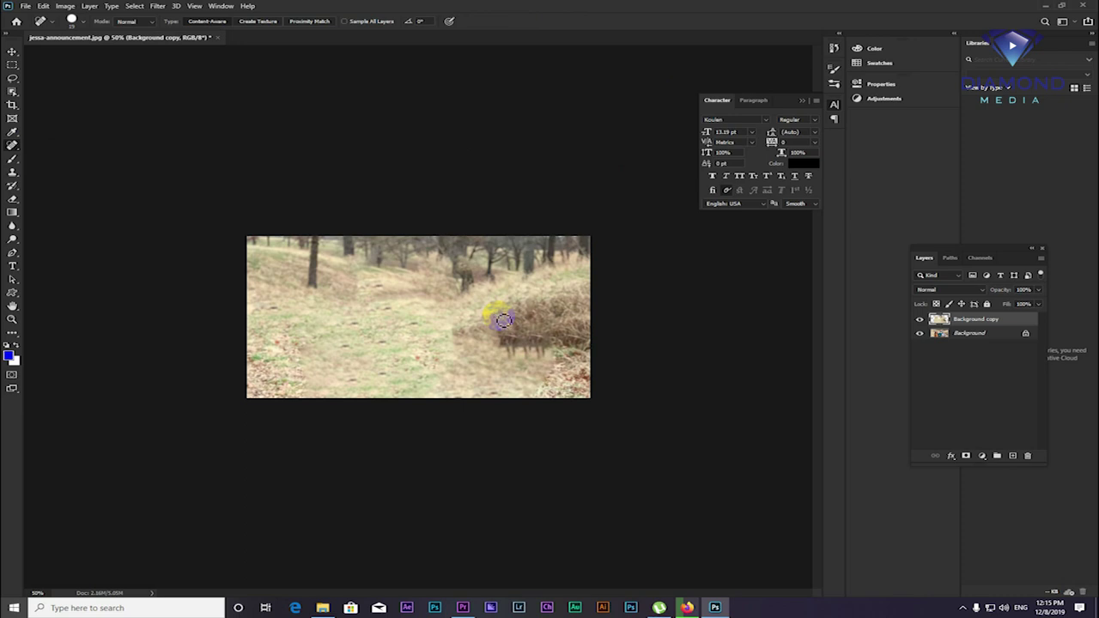
left_click_drag(503, 320, 501, 320)
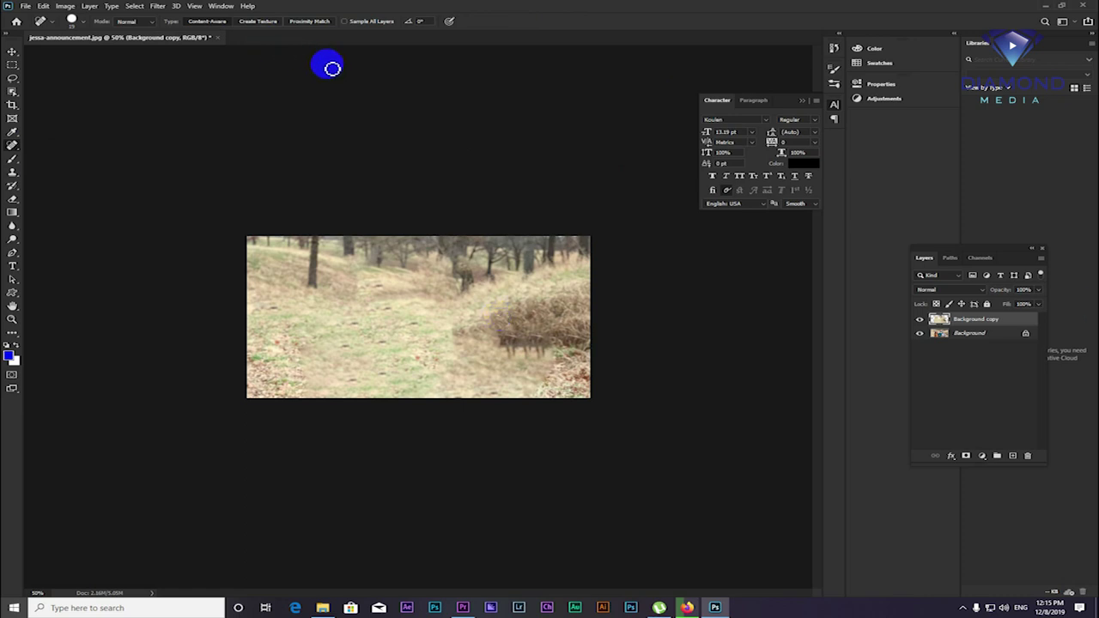
mouse_move(284, 37)
left_mouse_down()
mouse_move(358, 114)
mouse_move(361, 103)
left_mouse_up()
key("ctrl+o")
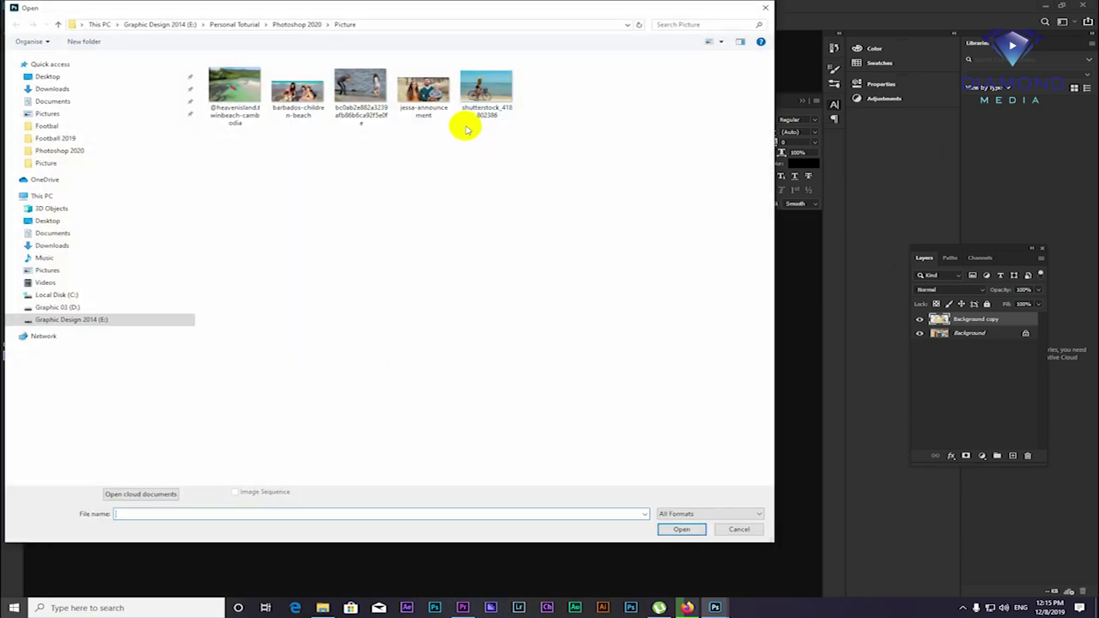
- Open the beach photo and select the wading woman with the Object Selection tool
double_click(374, 93)
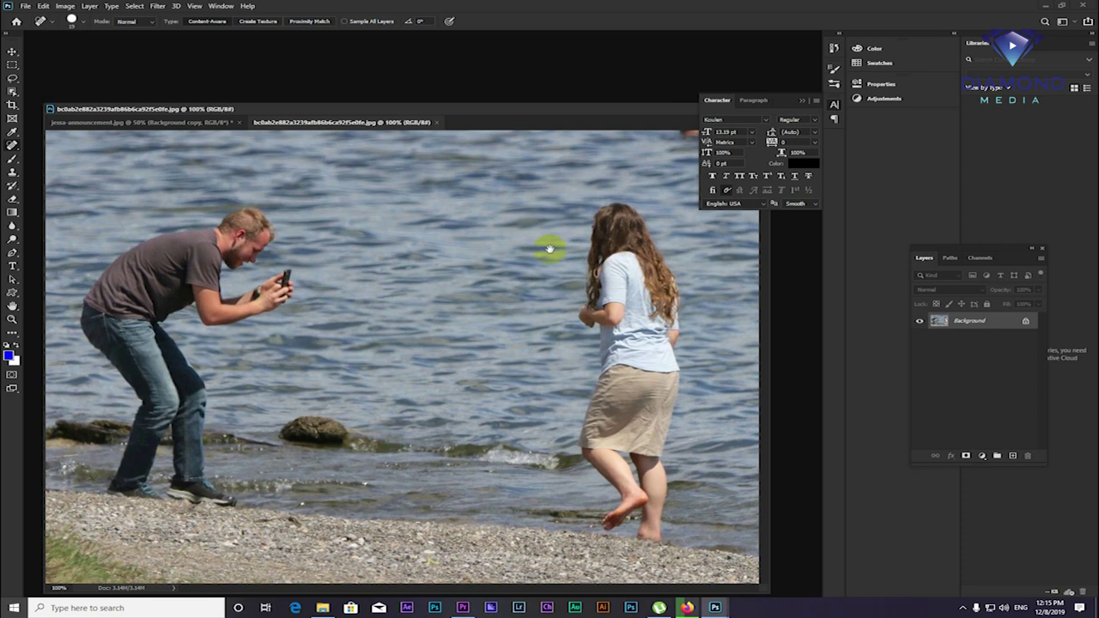
key("ctrl+minus")
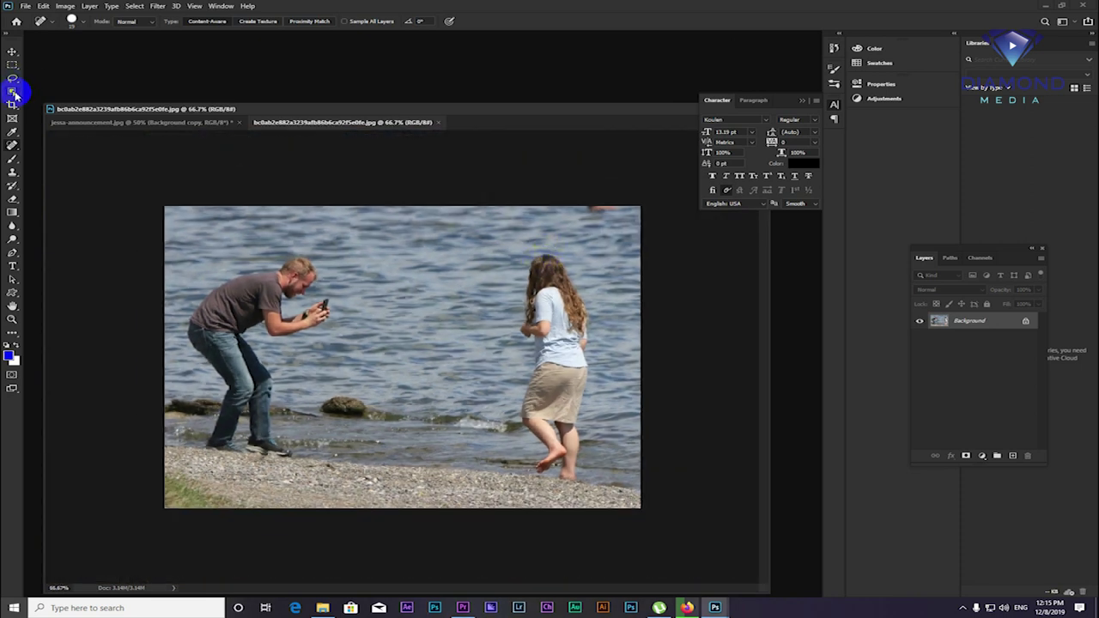
left_click_drag(12, 91, 51, 94)
left_click_drag(486, 232, 613, 503)
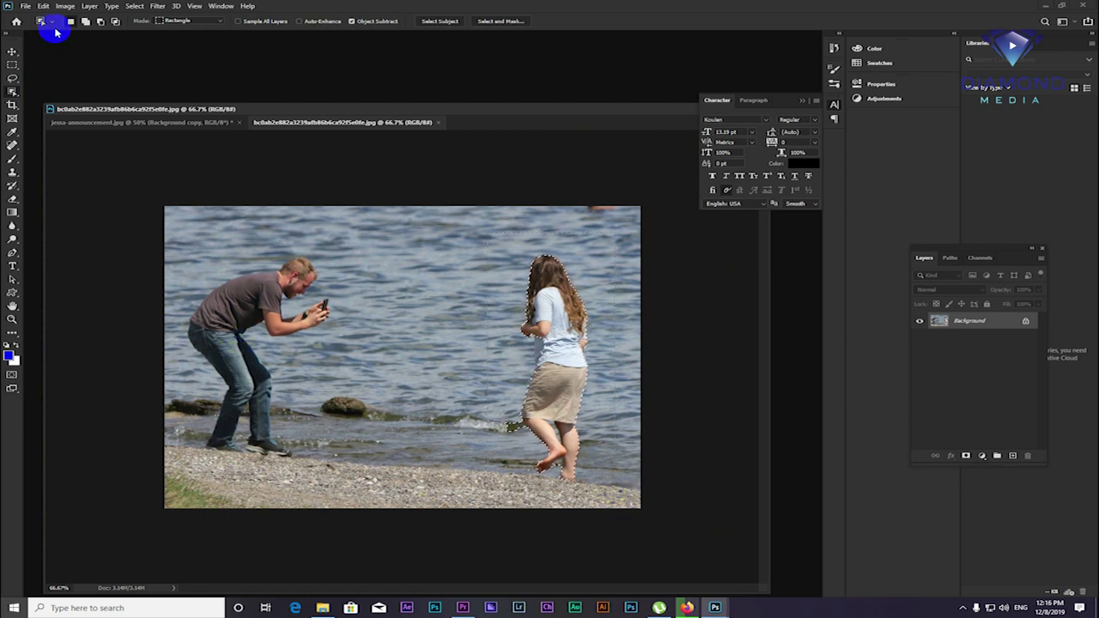
- Expand the woman's selection by 15 pixels
left_click(135, 6)
mouse_move(145, 152)
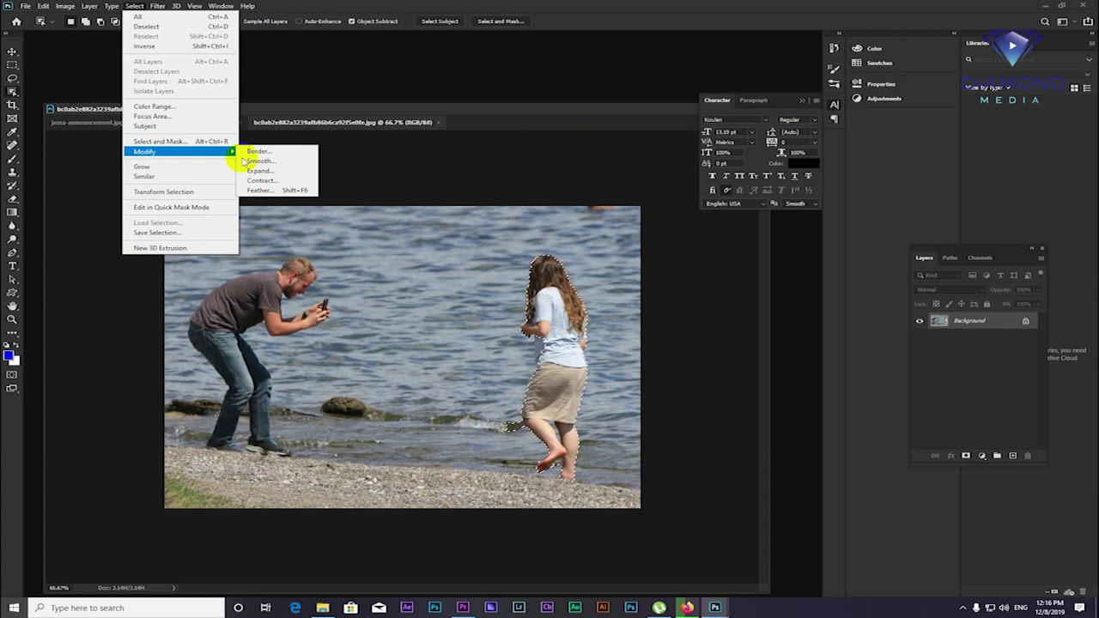
left_click(260, 172)
type("15")
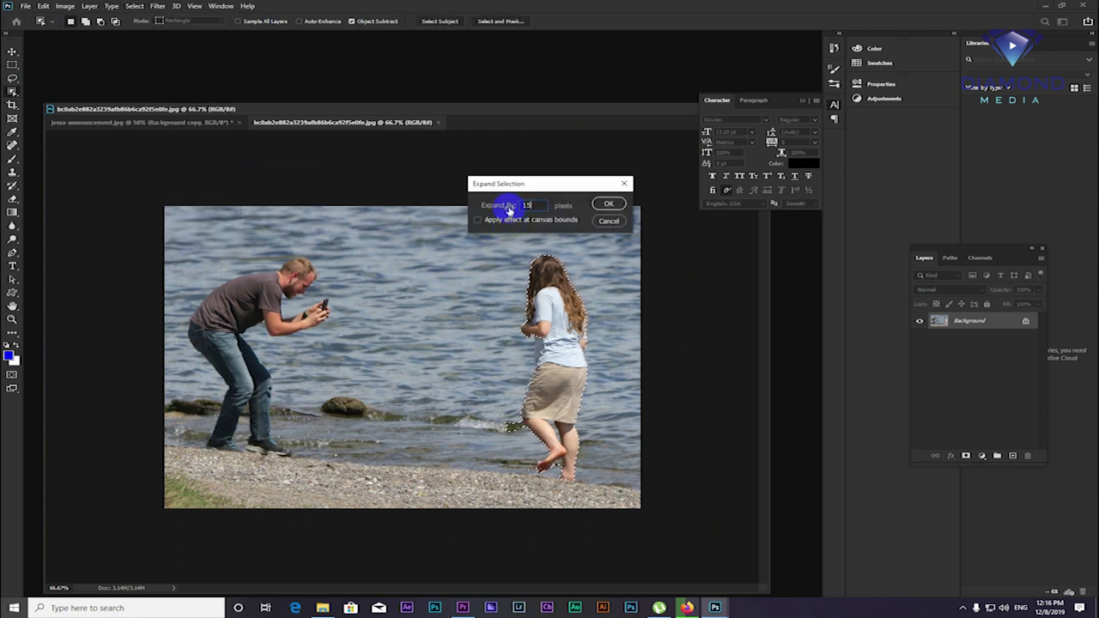
key("Return")
- Content-Aware Fill the selection to replace the woman with water on a Background copy layer
left_click(43, 6)
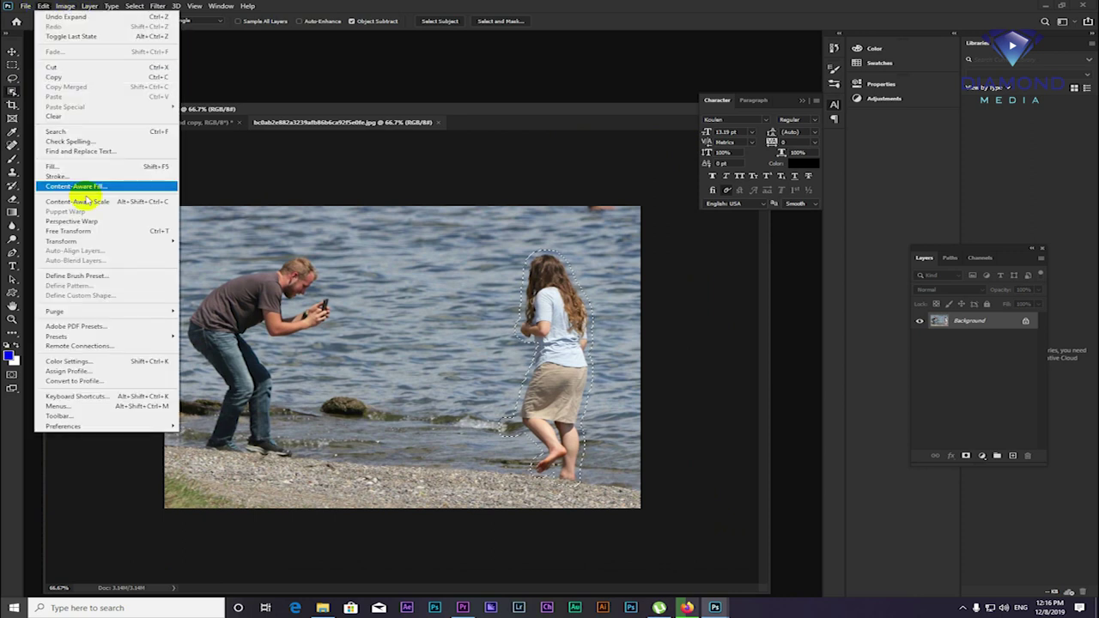
left_click(79, 186)
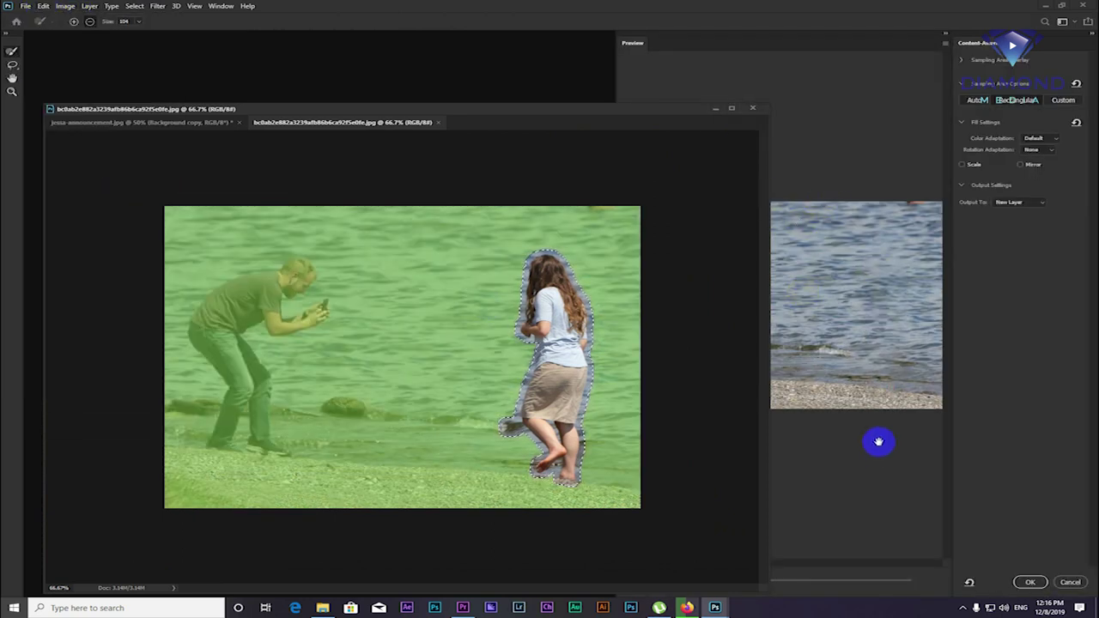
left_click(1029, 582)
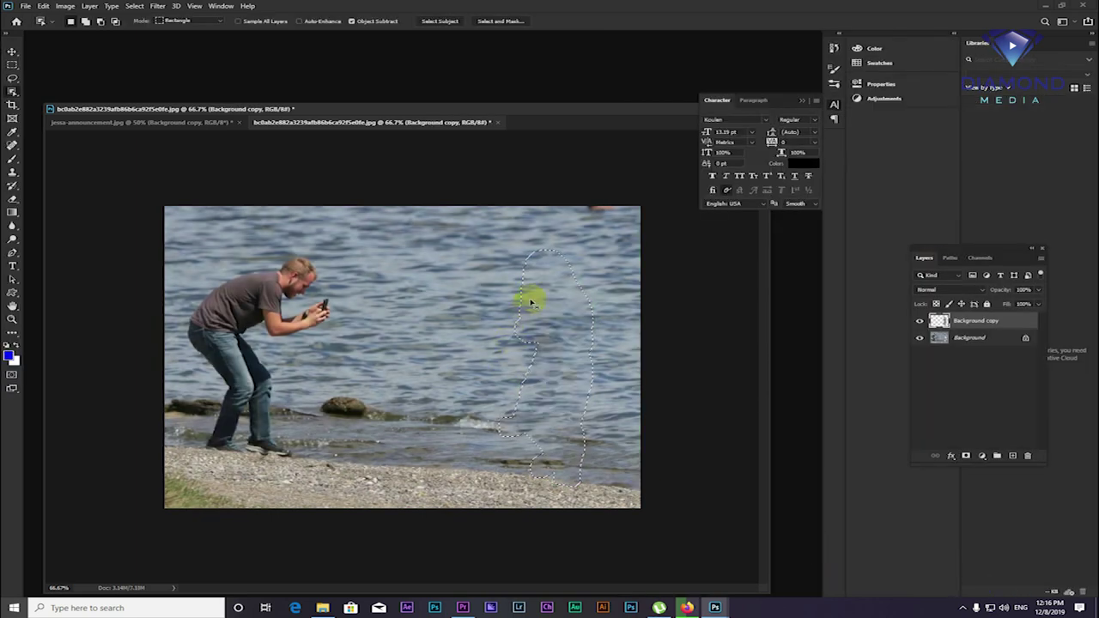
- Switch to the shutterstock_418802386.jpg cyclist photo document
scroll(538, 304, "down", 1)
scroll(484, 324, "up", 2)
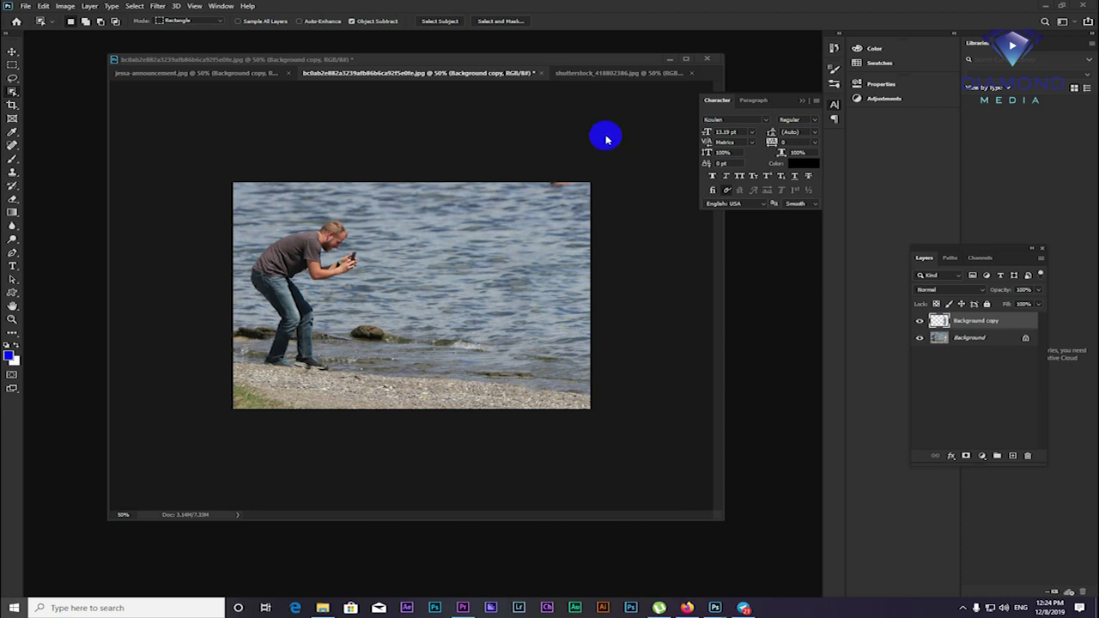
left_click(575, 77)
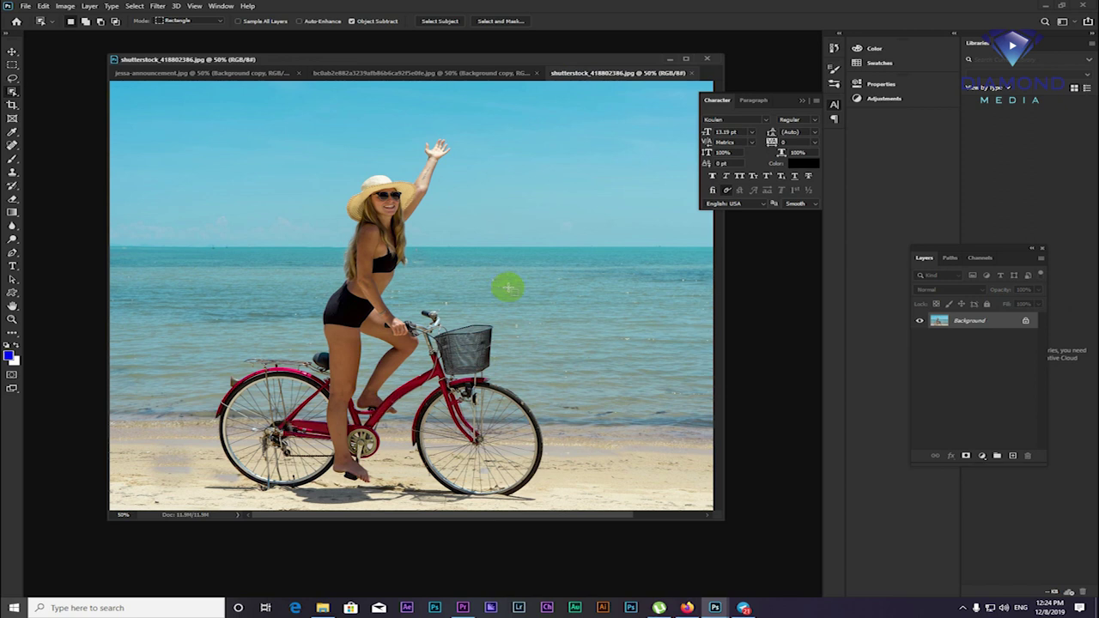
- Open the Filter Gallery and preview the Crosshatch and Angled Strokes effects on the cyclist photo
left_click(157, 6)
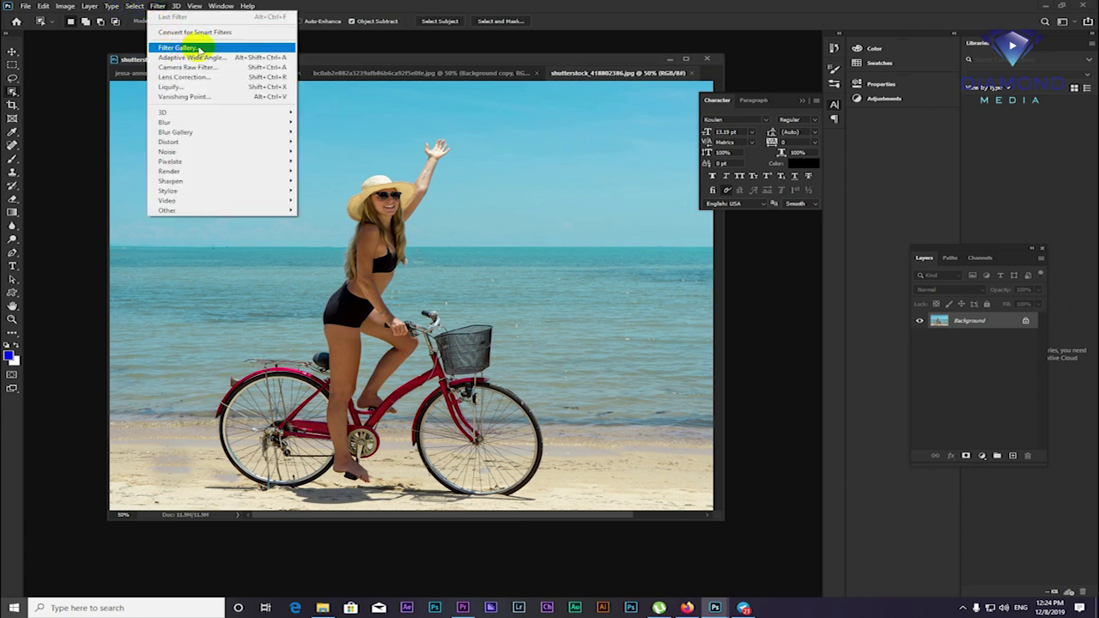
left_click(198, 48)
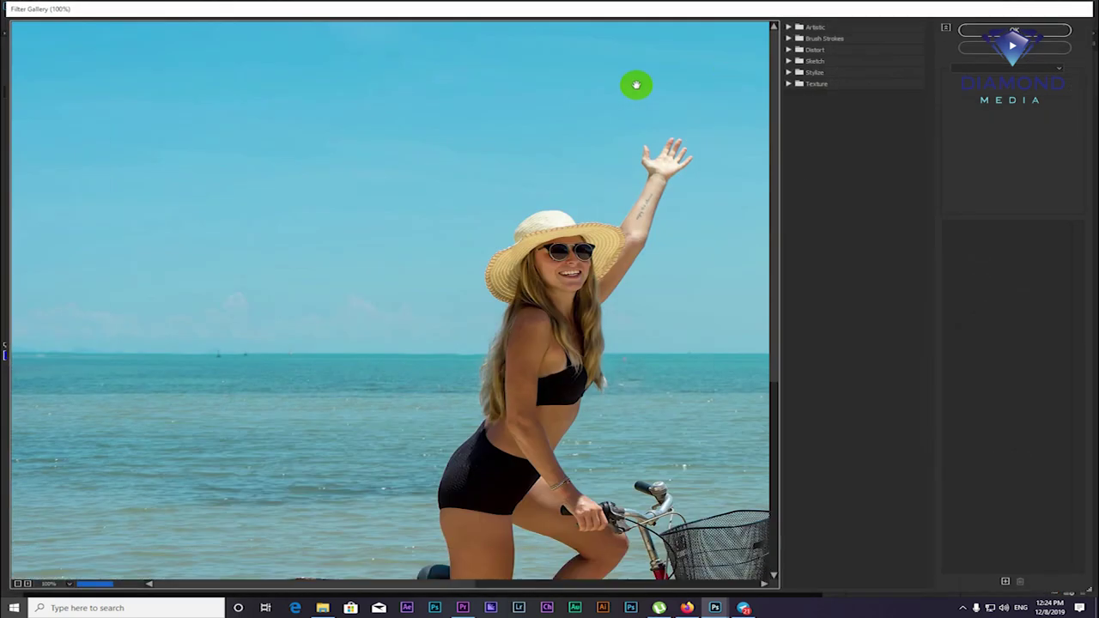
left_click(788, 27)
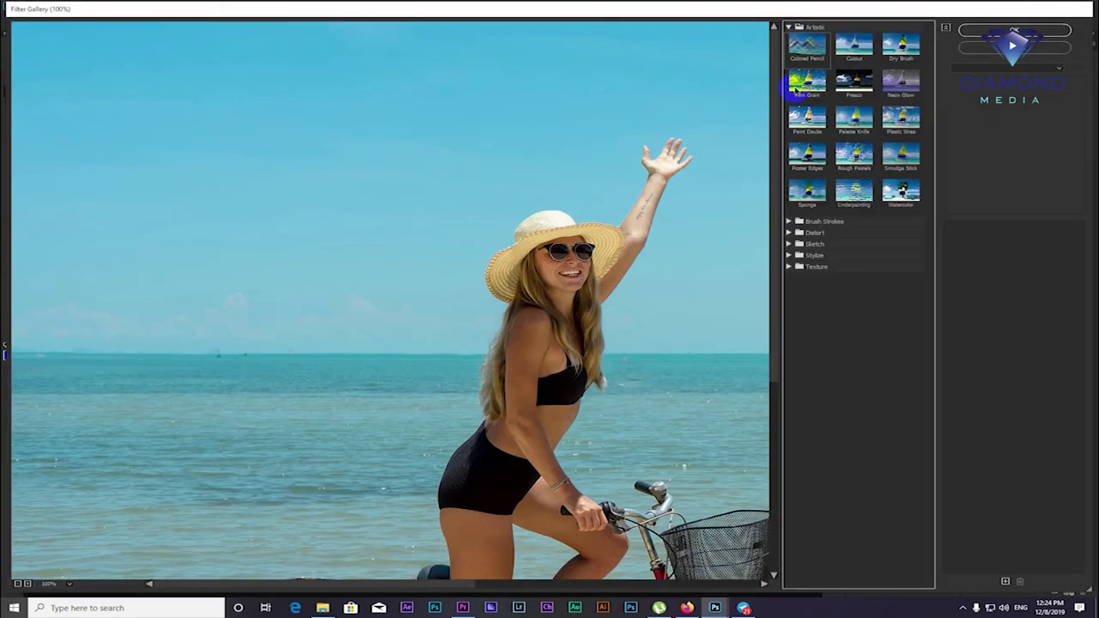
left_click(788, 221)
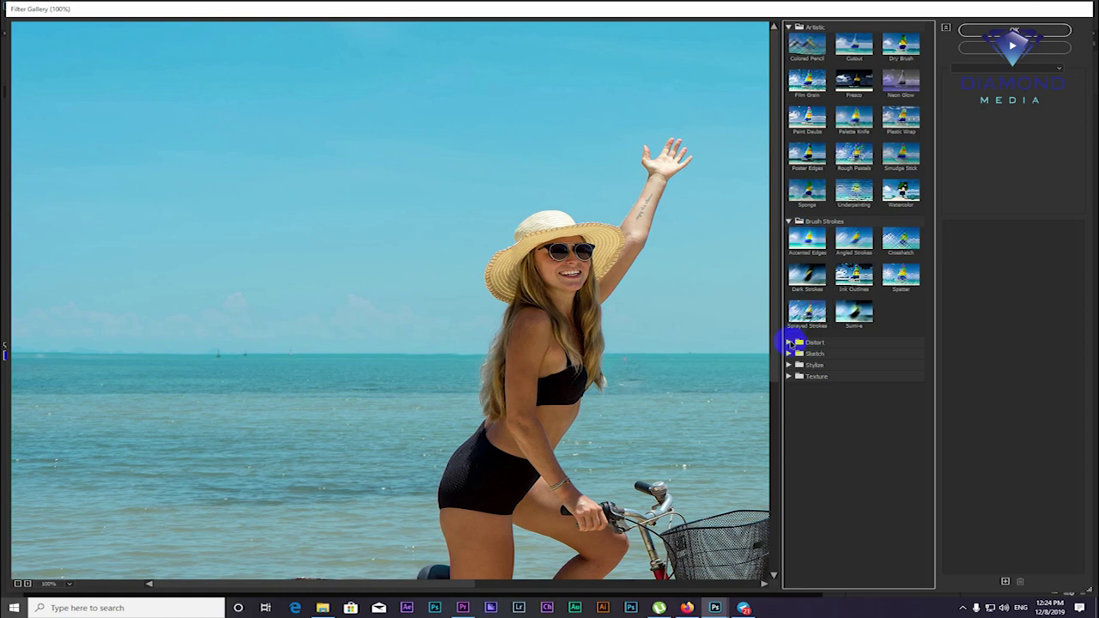
left_click(788, 342)
left_click(789, 391)
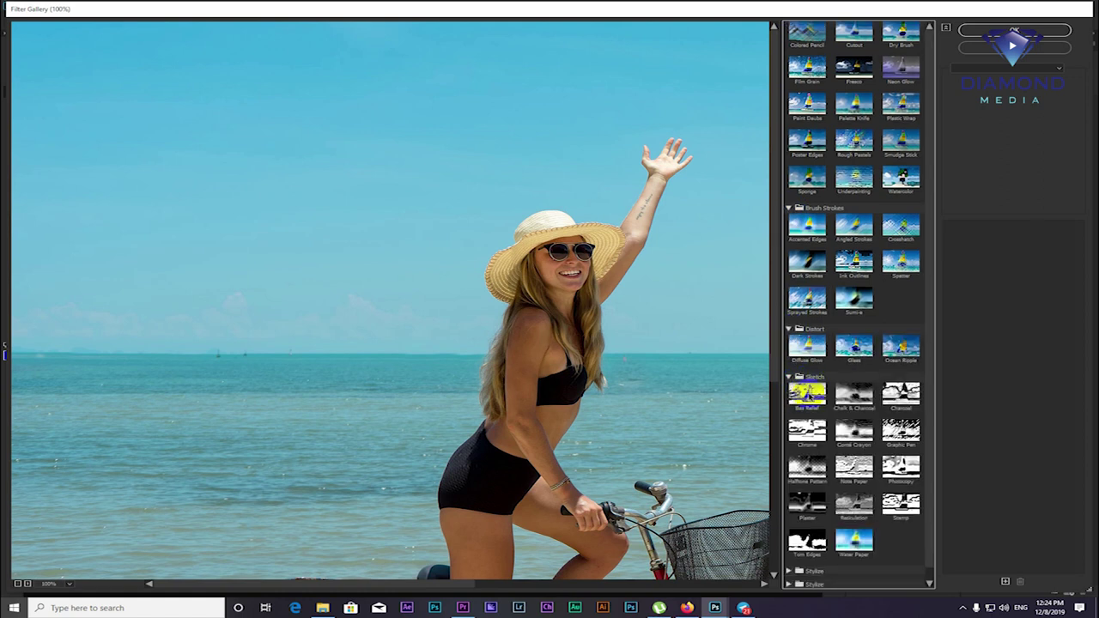
left_click(901, 225)
left_click(854, 226)
left_click_drag(453, 228, 447, 224)
key("ctrl+minus")
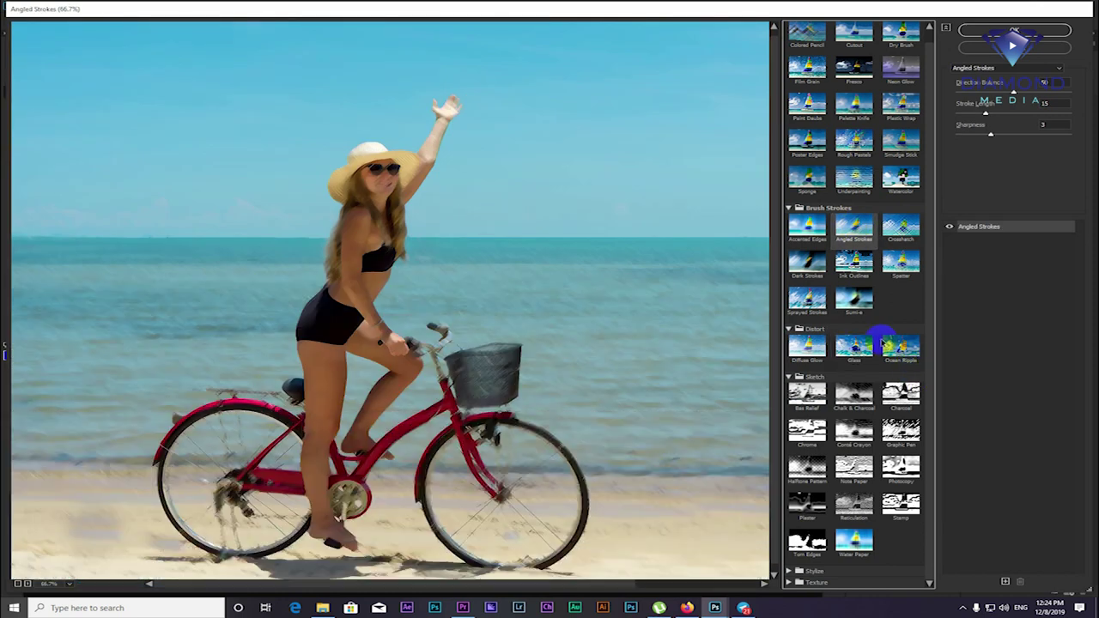
- Apply the Sketch > Note Paper filter, rendering the photo as blue ink on paper
left_click(853, 429)
left_click(853, 466)
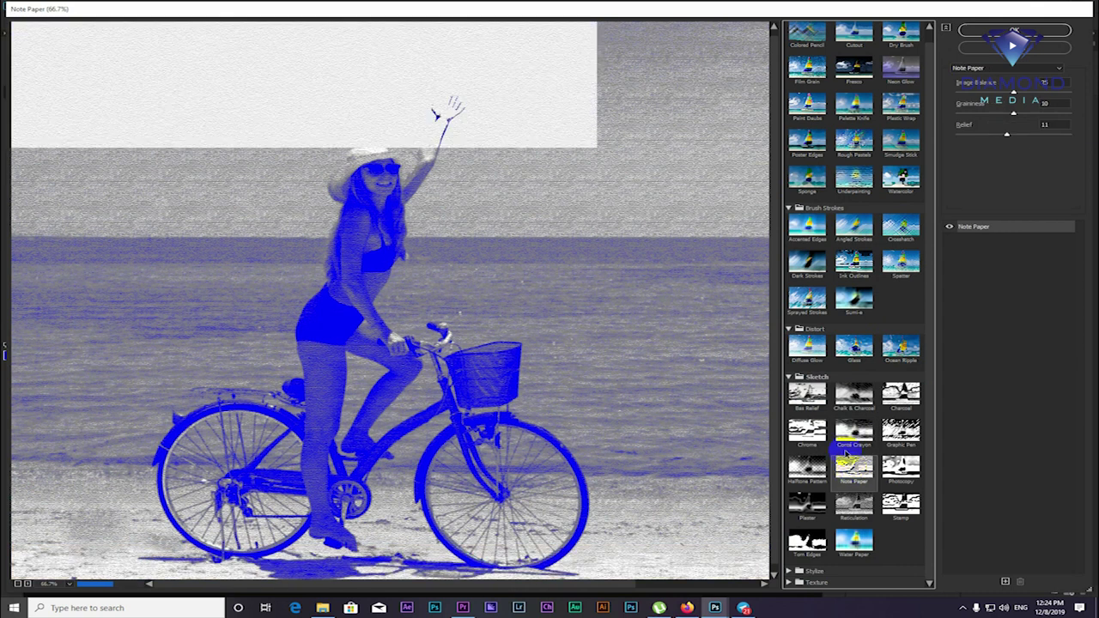
left_click_drag(524, 311, 503, 248)
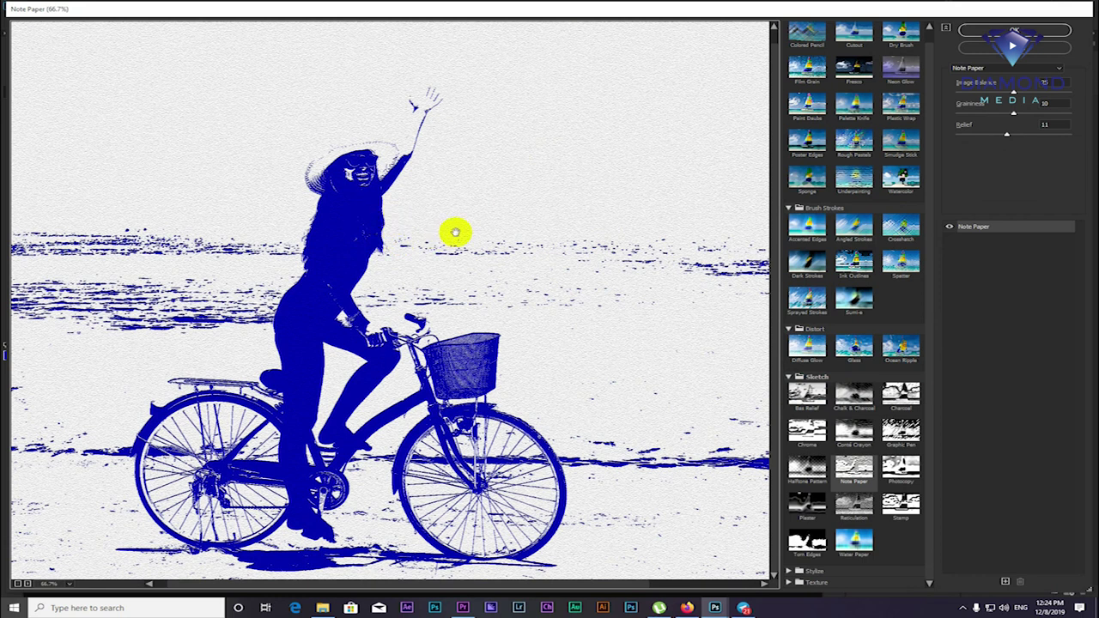
left_click_drag(456, 334, 417, 331)
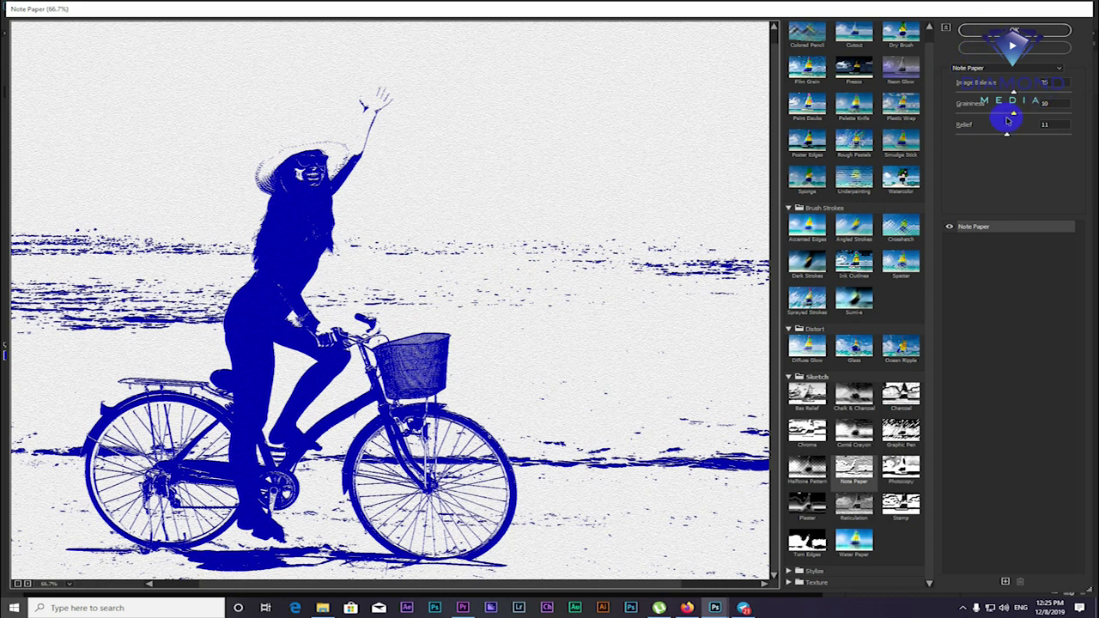
left_click(1014, 31)
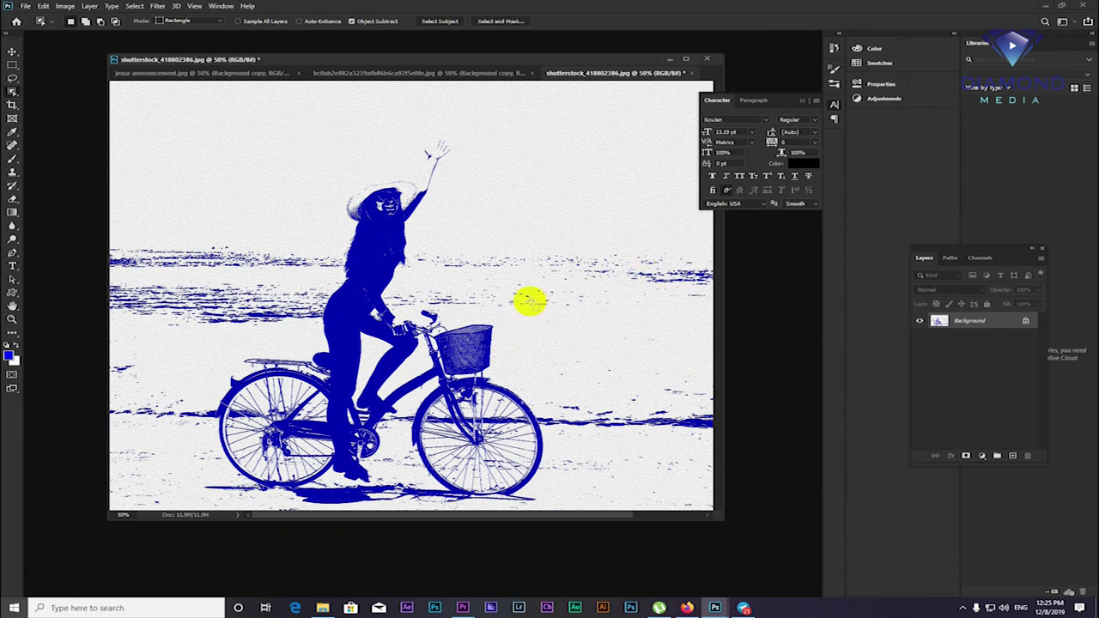
scroll(527, 299, "down", 1)
scroll(528, 299, "up", 1)
scroll(528, 296, "up", 1)
scroll(529, 293, "down", 1)
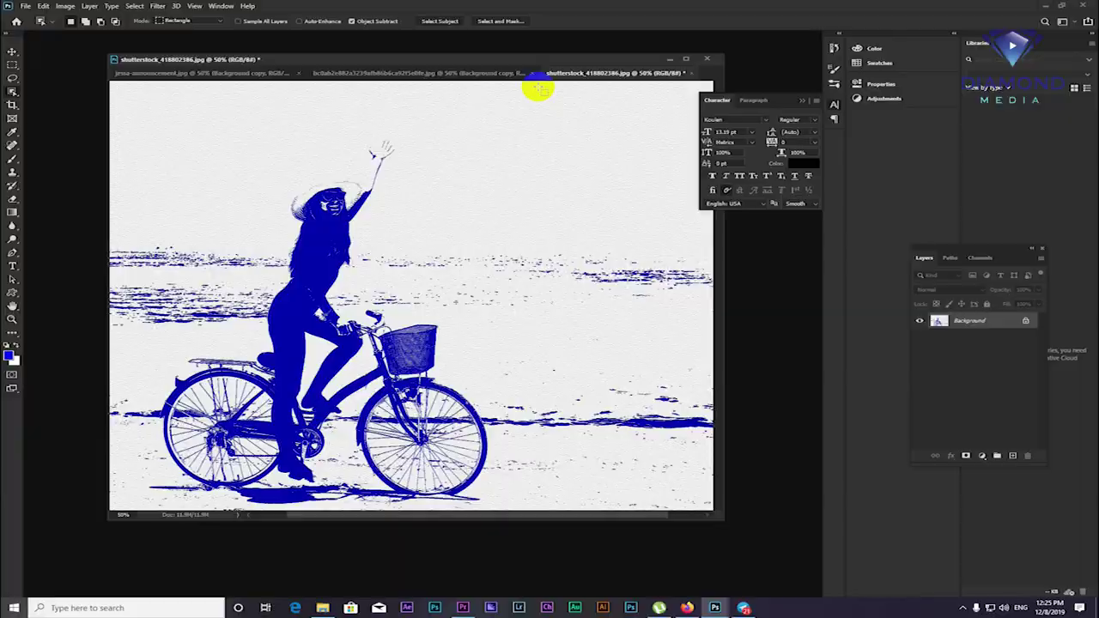